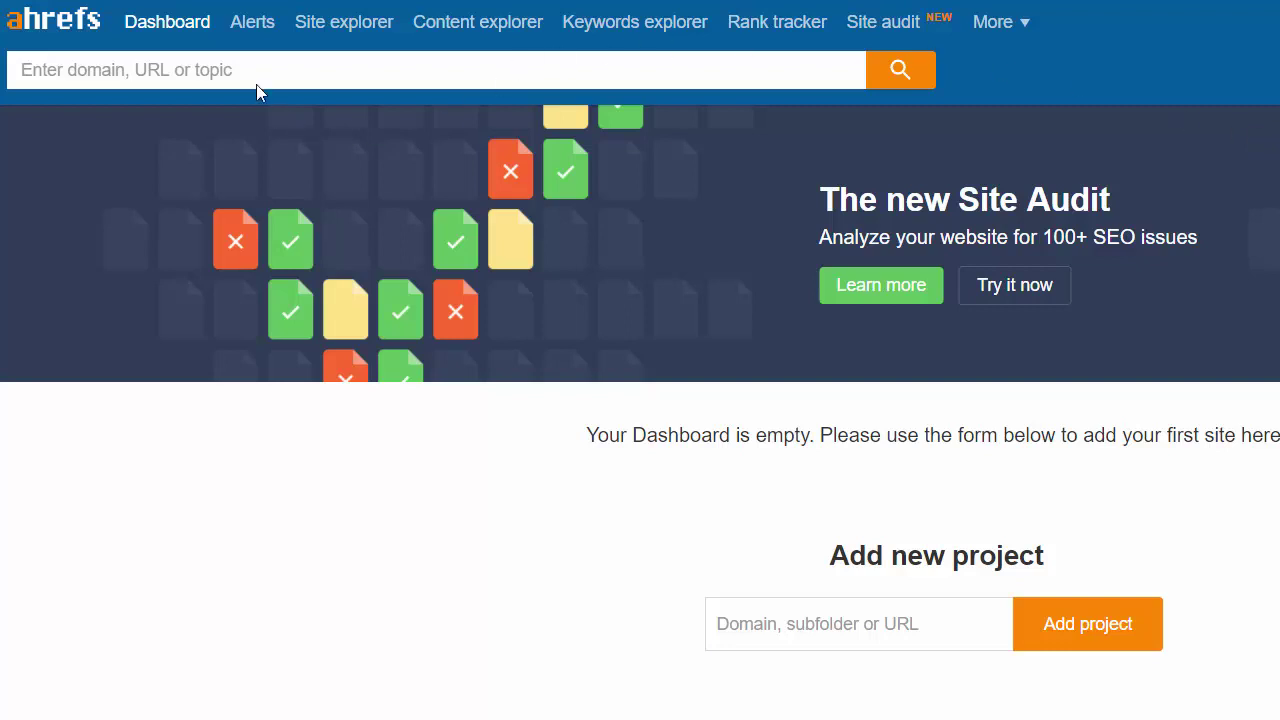
{"action": "left_click", "coordinate": [253, 30]}
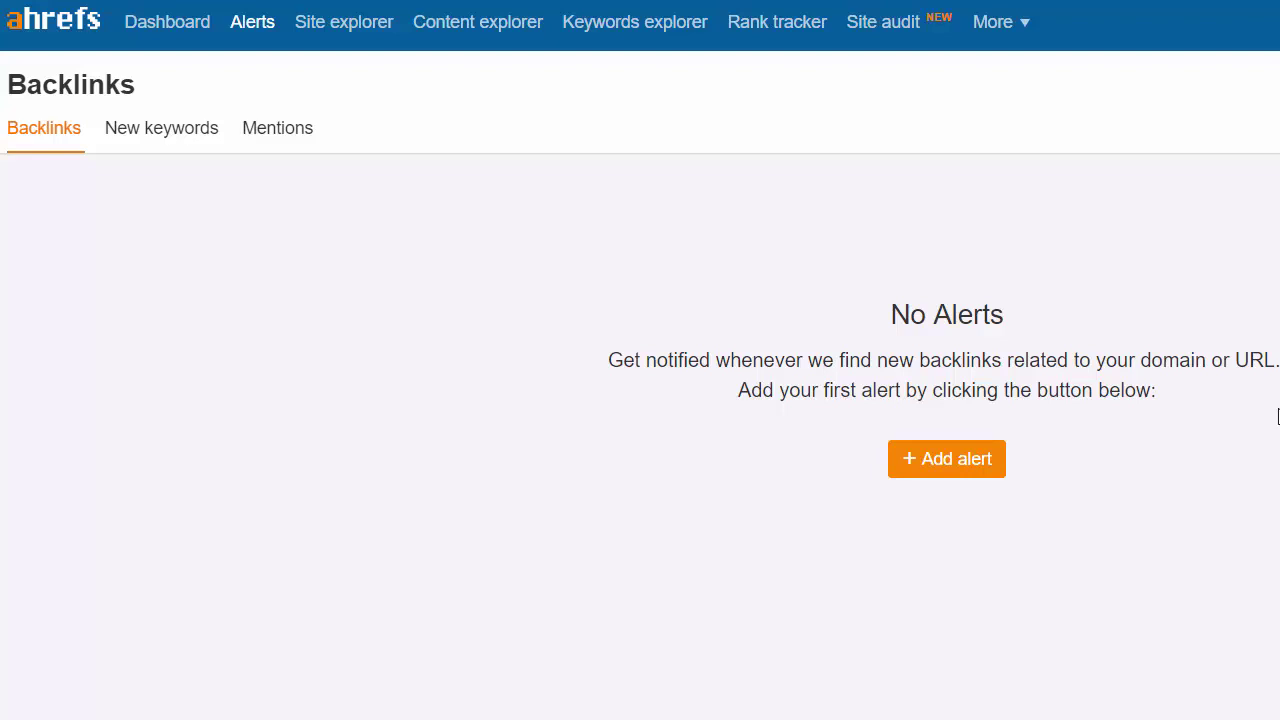
{"action": "left_click", "coordinate": [953, 460]}
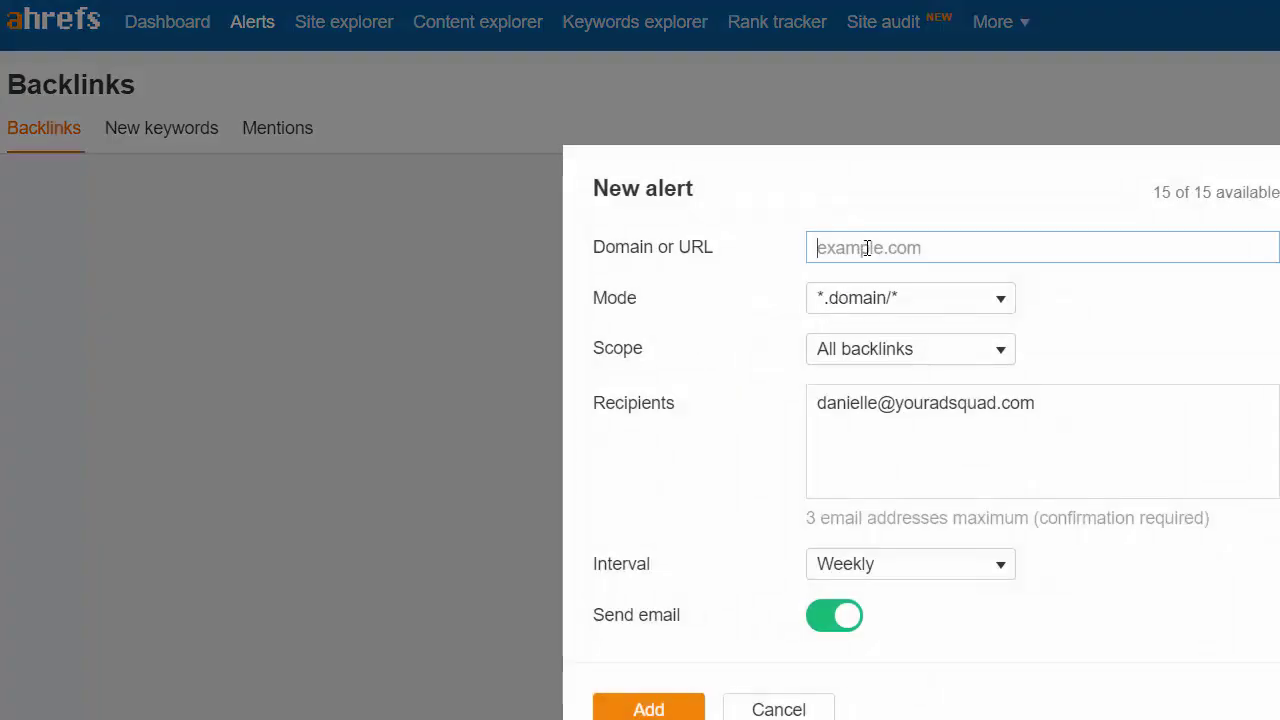
{"action": "right_click", "coordinate": [866, 248]}
{"action": "left_click", "coordinate": [927, 394]}
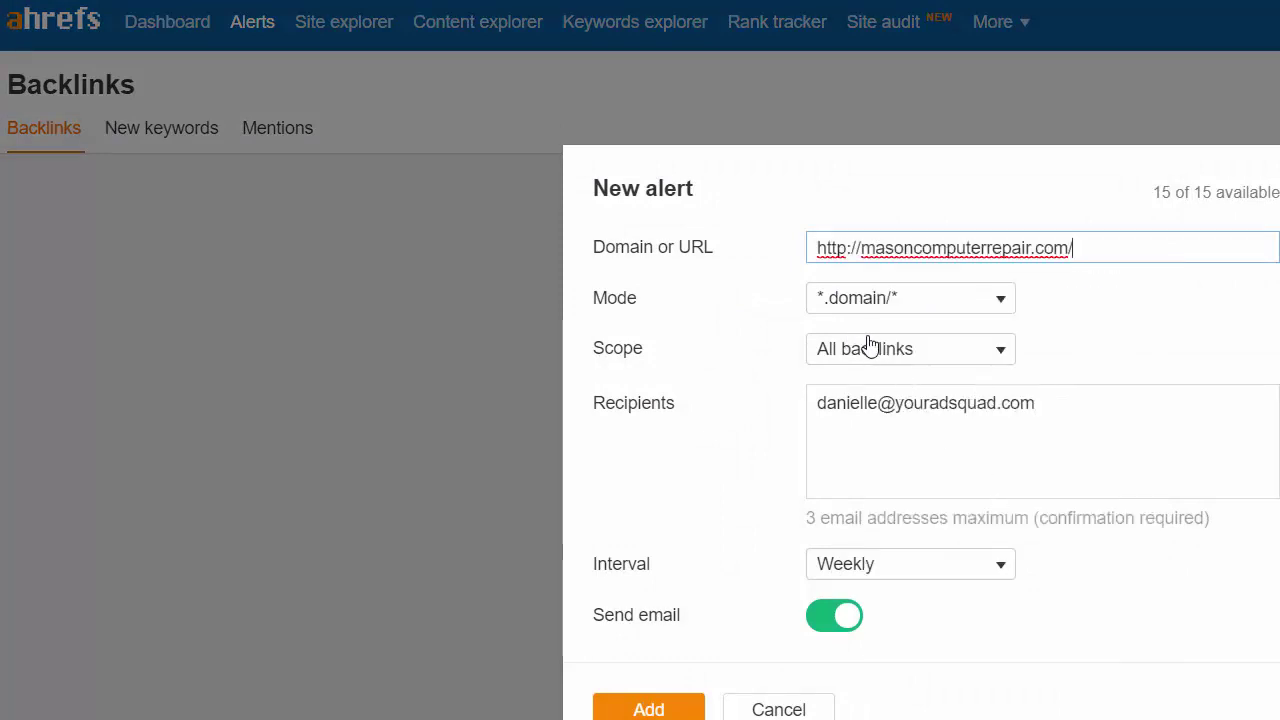
- Set the backlinks alert's mode to *.domain/* and its scope to All backlinks
{"action": "left_click", "coordinate": [916, 310]}
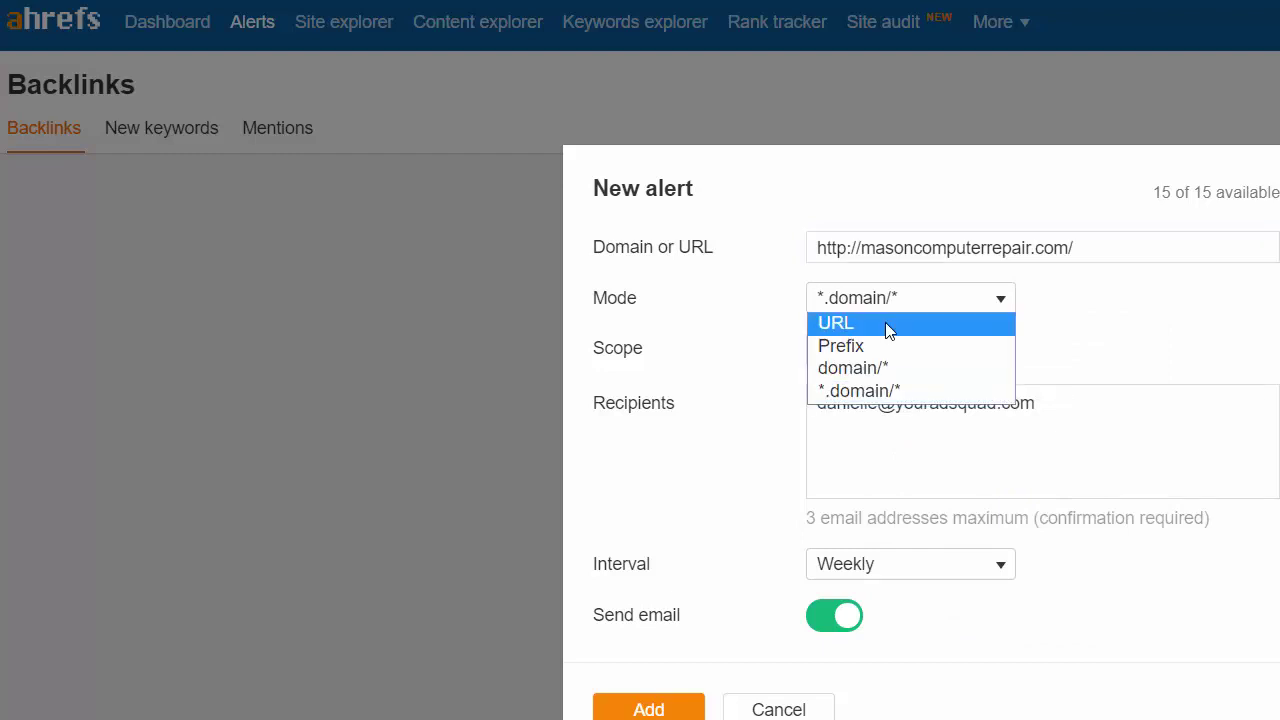
{"action": "left_click", "coordinate": [917, 391]}
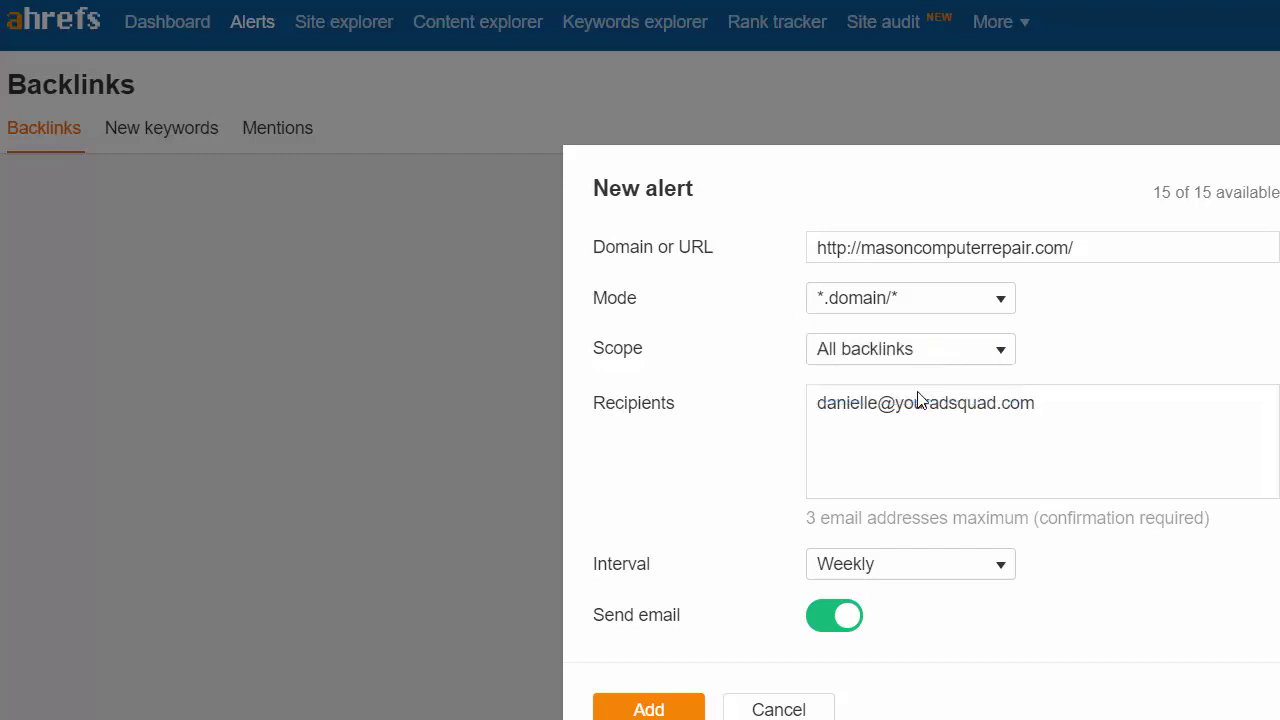
{"action": "left_click", "coordinate": [871, 365]}
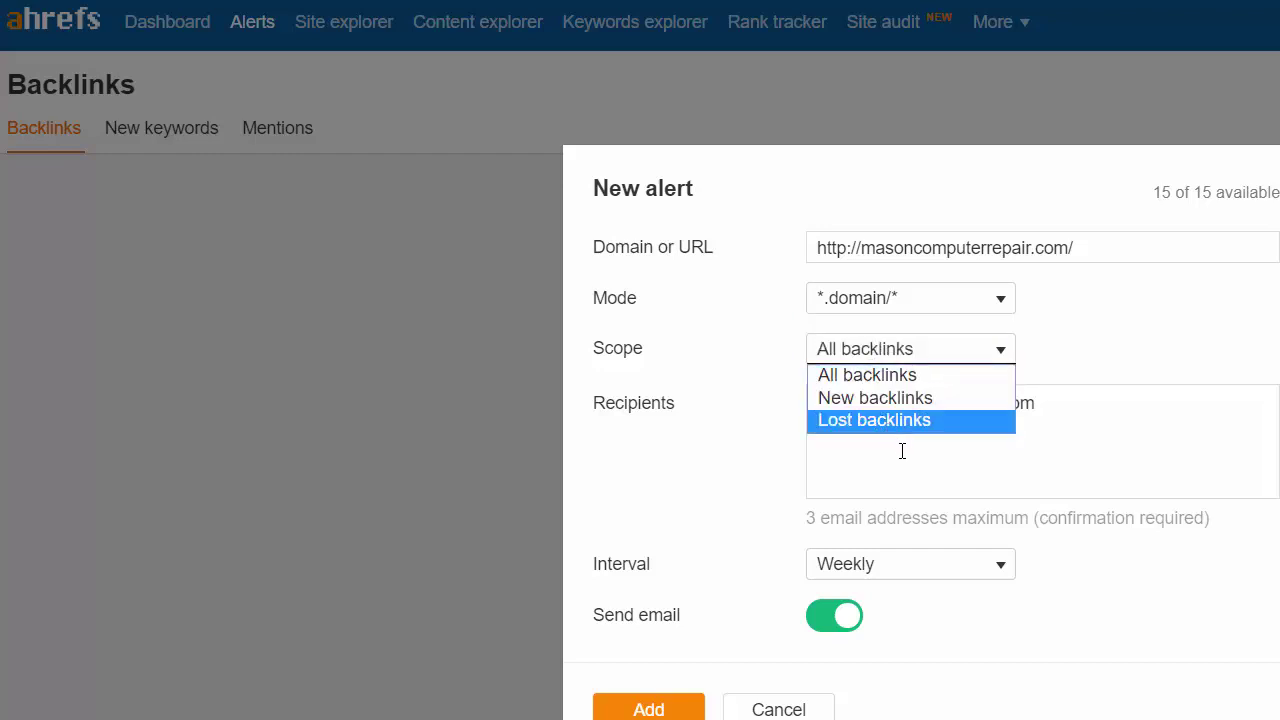
{"action": "left_click", "coordinate": [867, 382]}
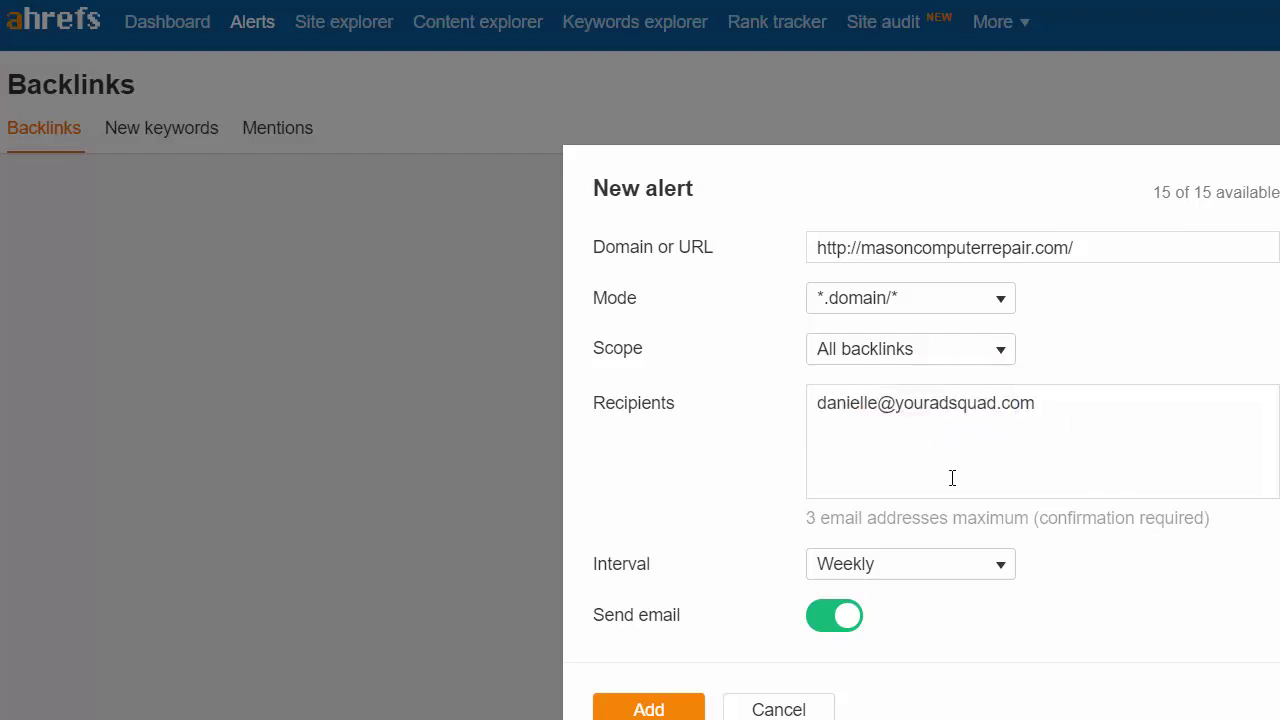
- Set the backlinks alert's interval to Monthly and add the alert
{"action": "left_click", "coordinate": [1041, 399]}
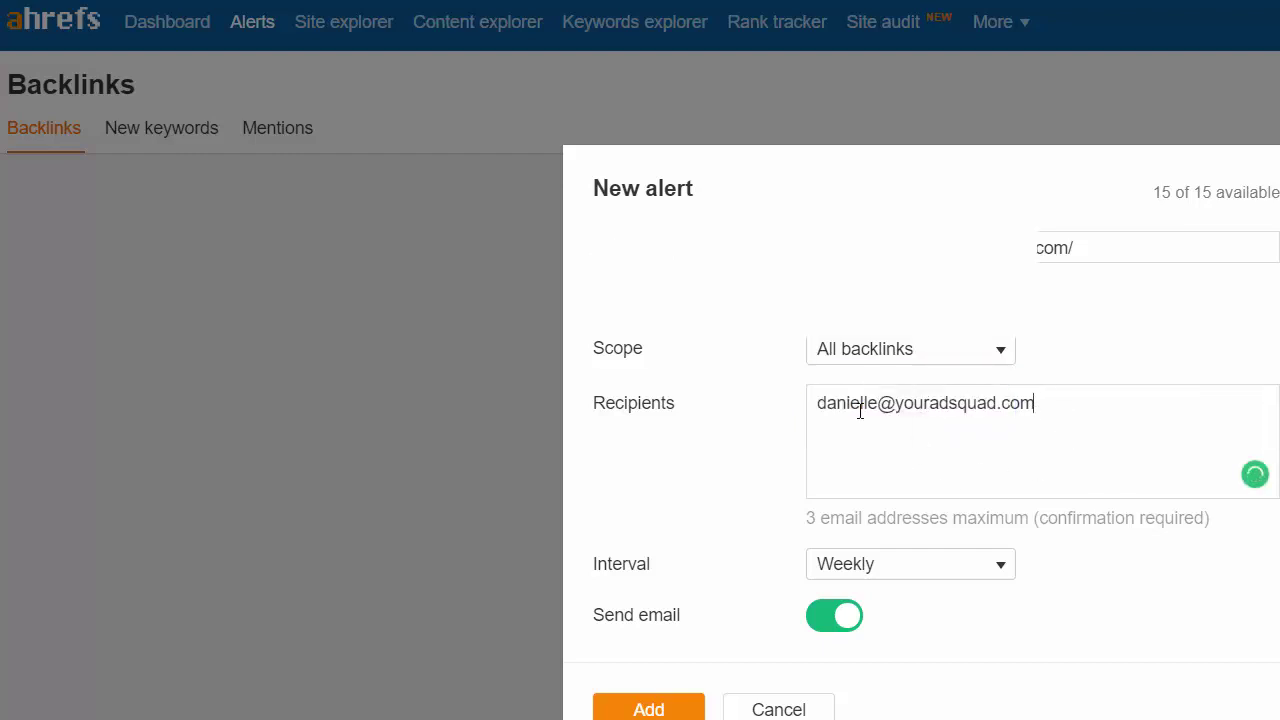
{"action": "left_click", "coordinate": [963, 563]}
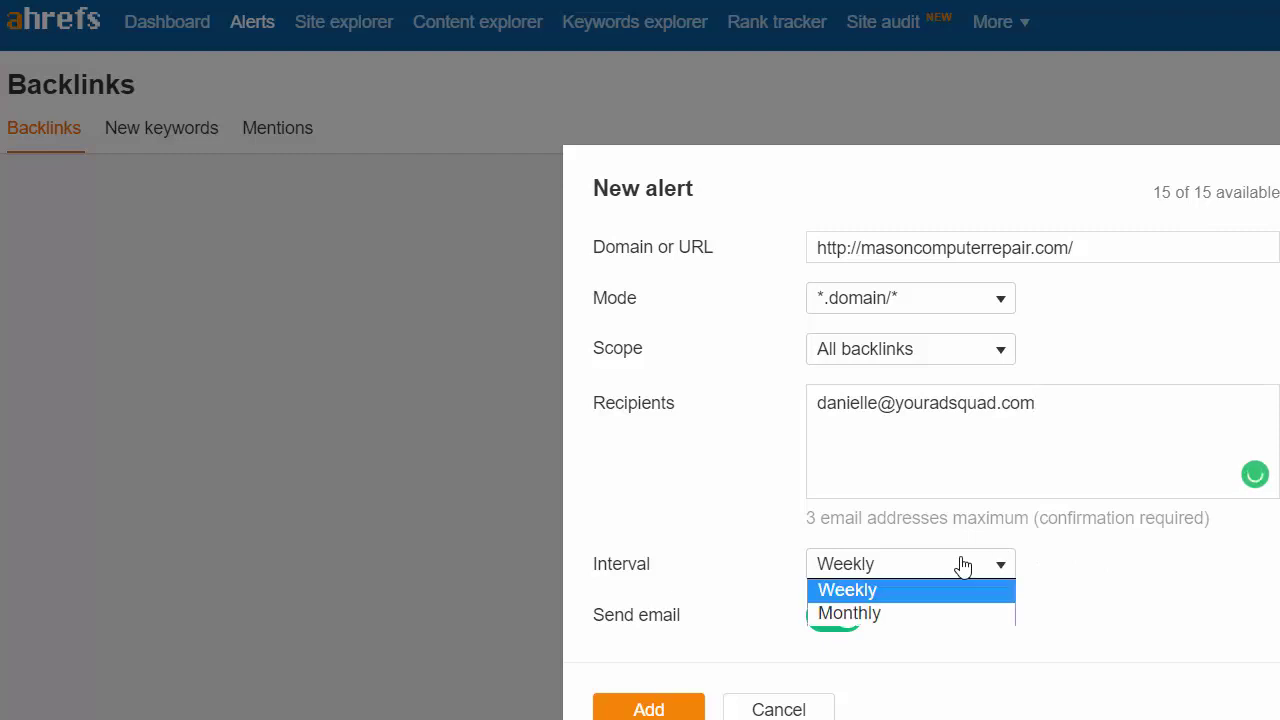
{"action": "left_click", "coordinate": [891, 611]}
{"action": "scroll", "coordinate": [1016, 586], "scroll_direction": "down", "scroll_amount": 1}
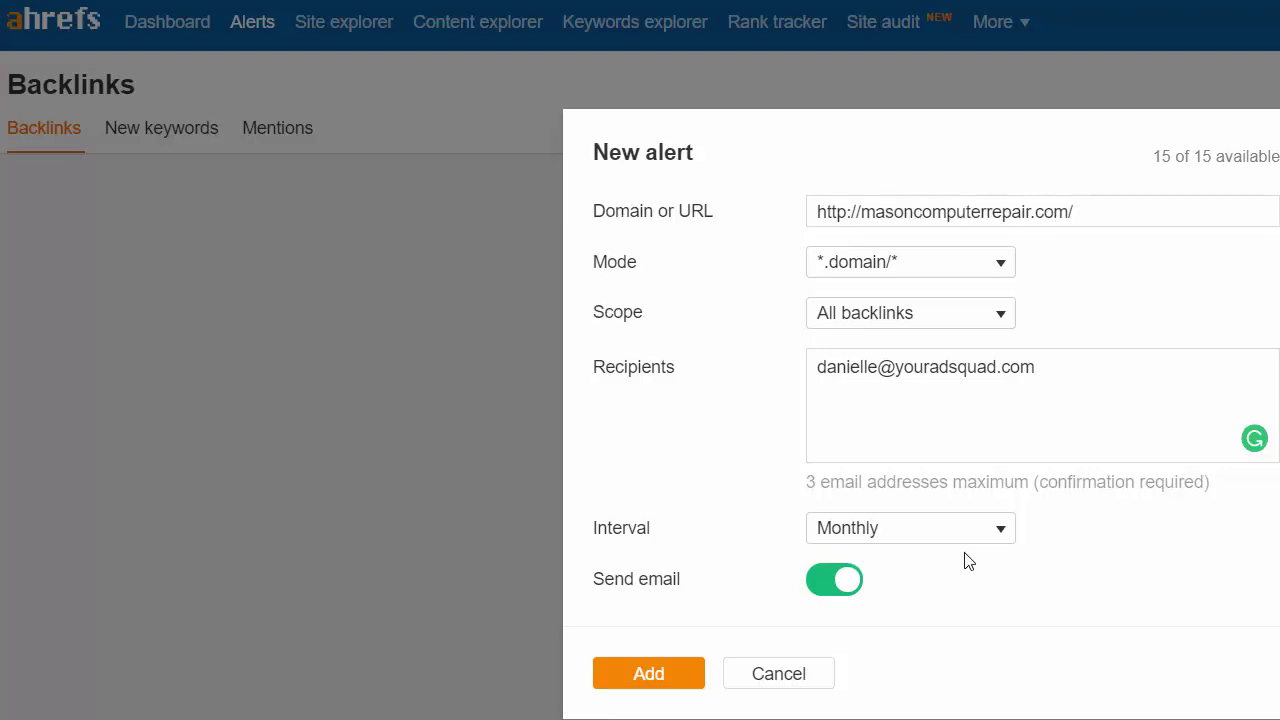
{"action": "scroll", "coordinate": [966, 560], "scroll_direction": "up", "scroll_amount": 1}
{"action": "left_click", "coordinate": [650, 710]}
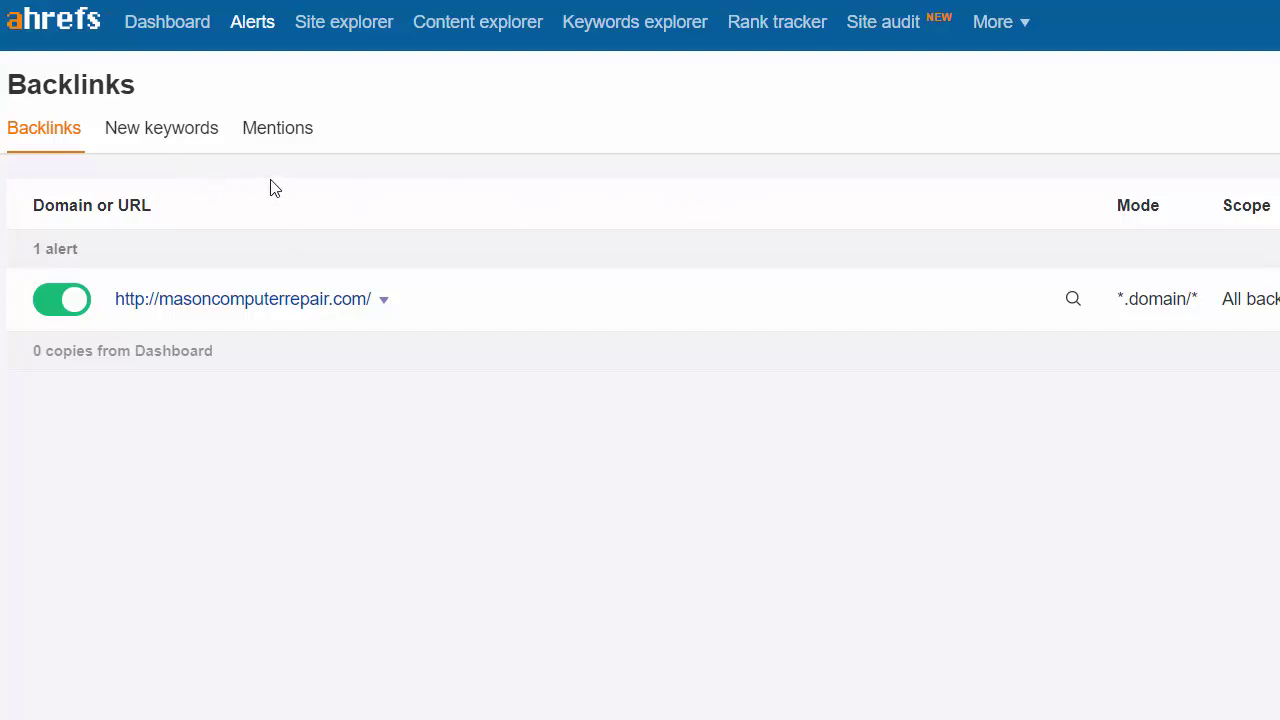
- Start a new mentions alert with the search query "Mason Computer Repair" and the mode Everywhere
{"action": "left_click", "coordinate": [147, 137]}
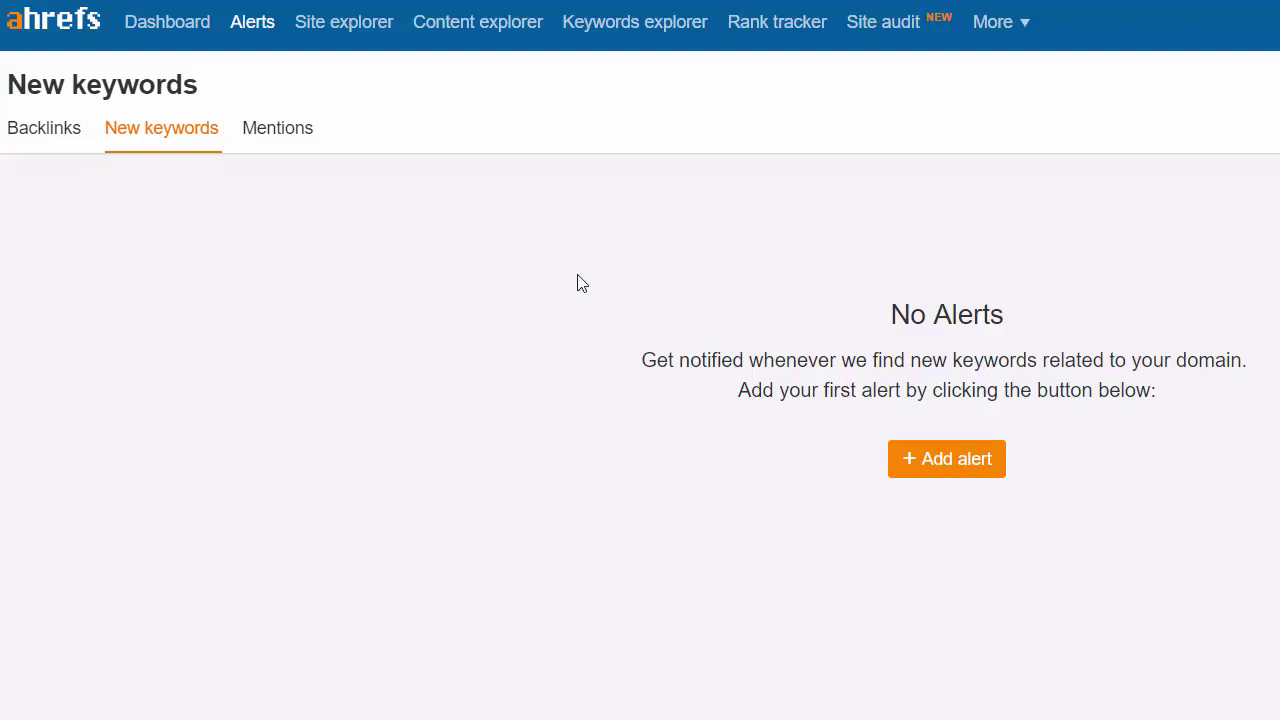
{"action": "left_click", "coordinate": [276, 138]}
{"action": "left_click", "coordinate": [947, 464]}
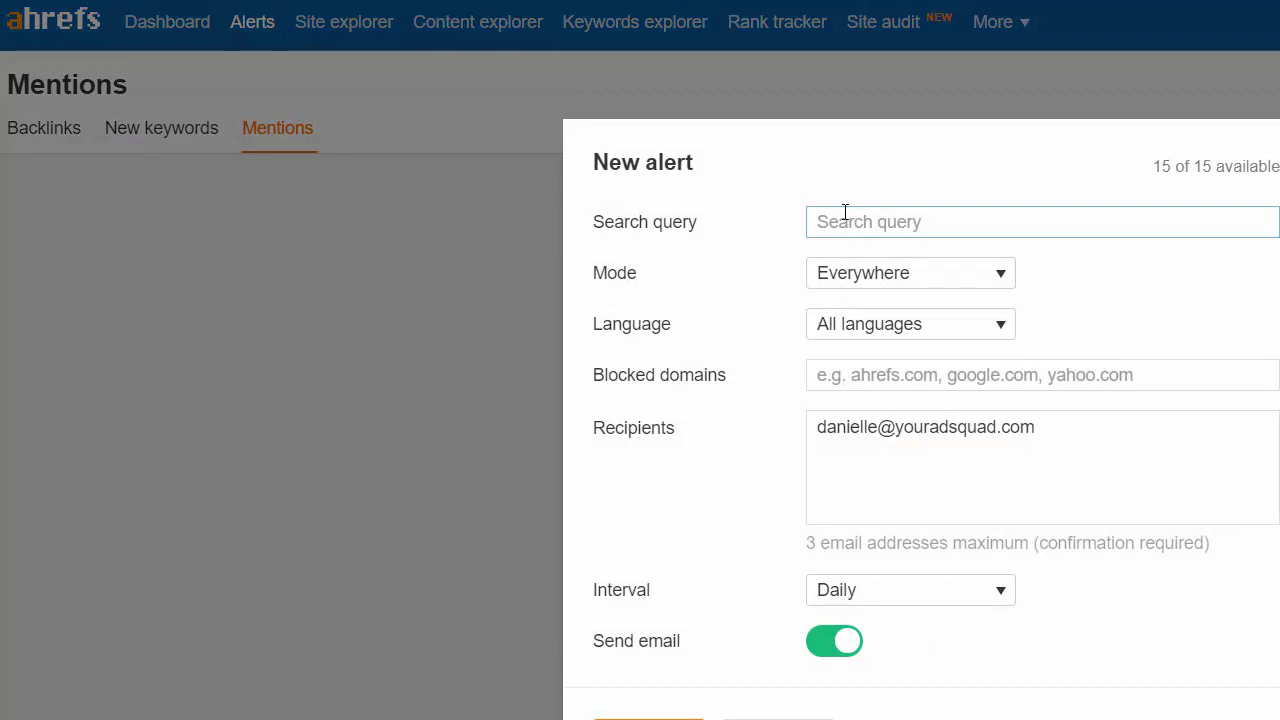
{"action": "left_click", "coordinate": [845, 213]}
{"action": "left_click", "coordinate": [855, 170]}
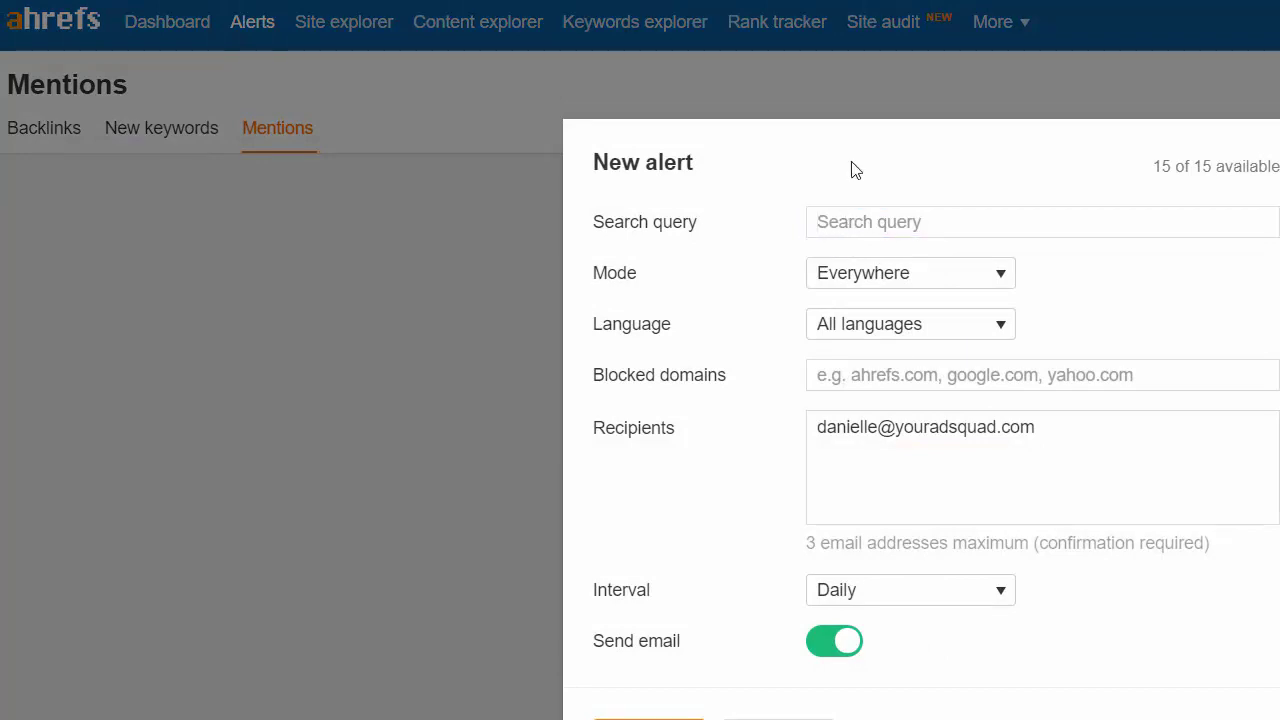
{"action": "left_click", "coordinate": [907, 215]}
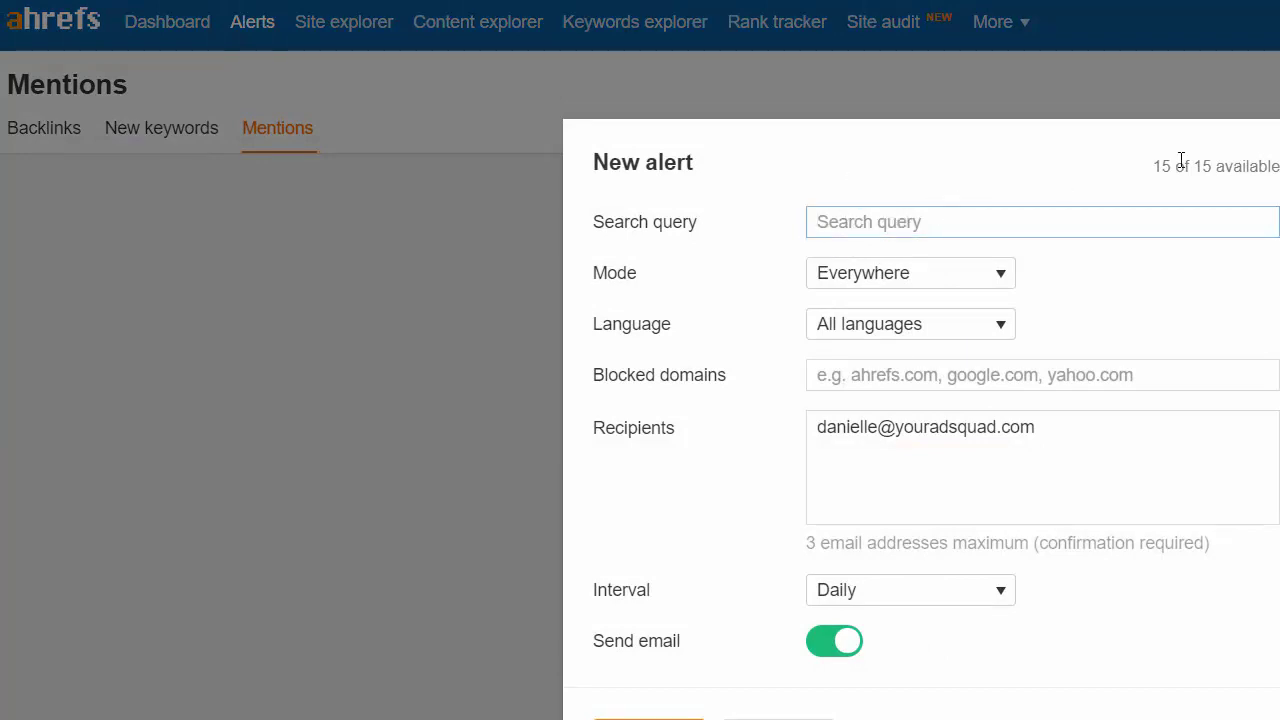
{"action": "type", "text": "Mason"}
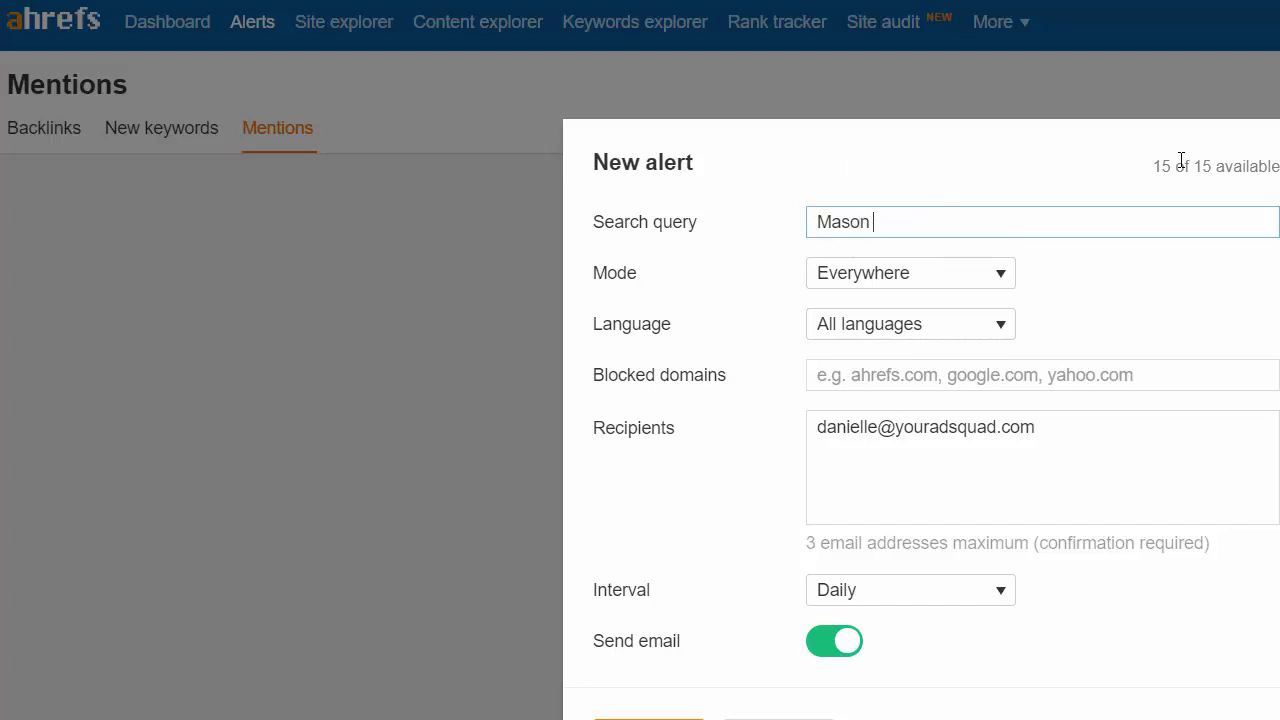
{"action": "type", "text": " Computer RepIR"}
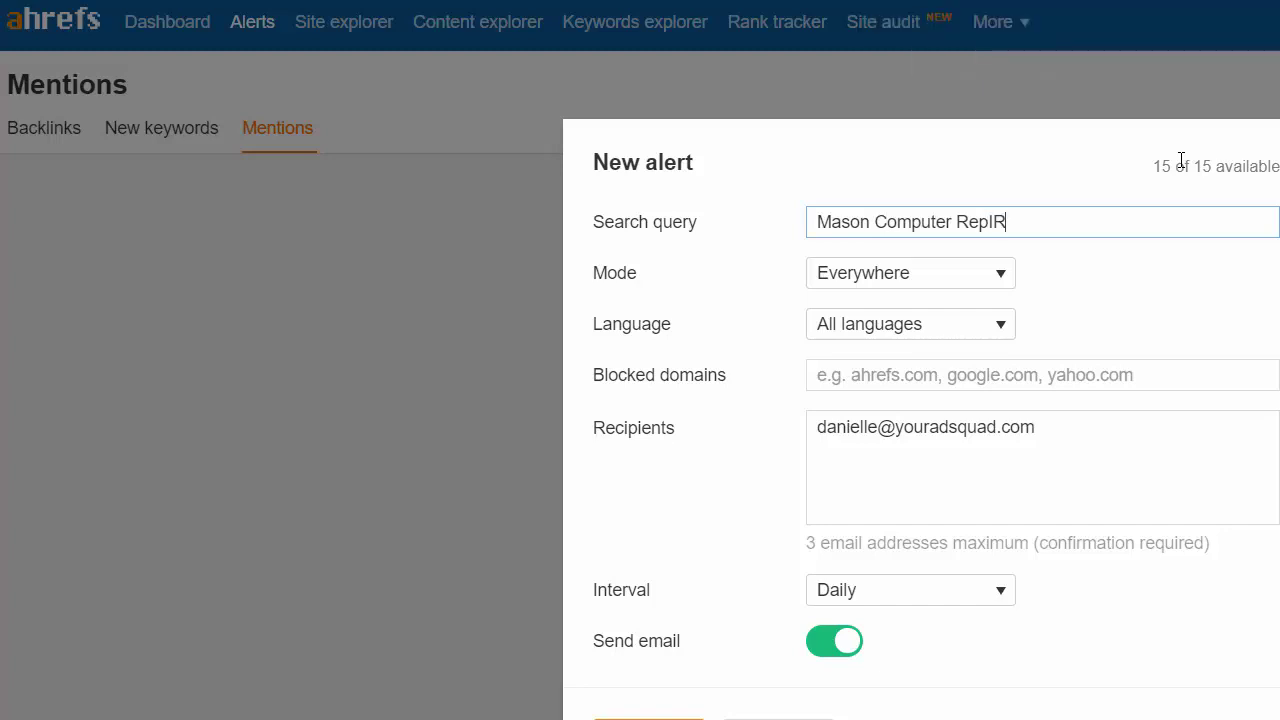
{"action": "key", "text": "BackSpace"}
{"action": "key", "text": "BackSpace"}
{"action": "type", "text": "air"}
{"action": "left_click_drag", "start_coordinate": [1134, 221], "coordinate": [757, 215]}
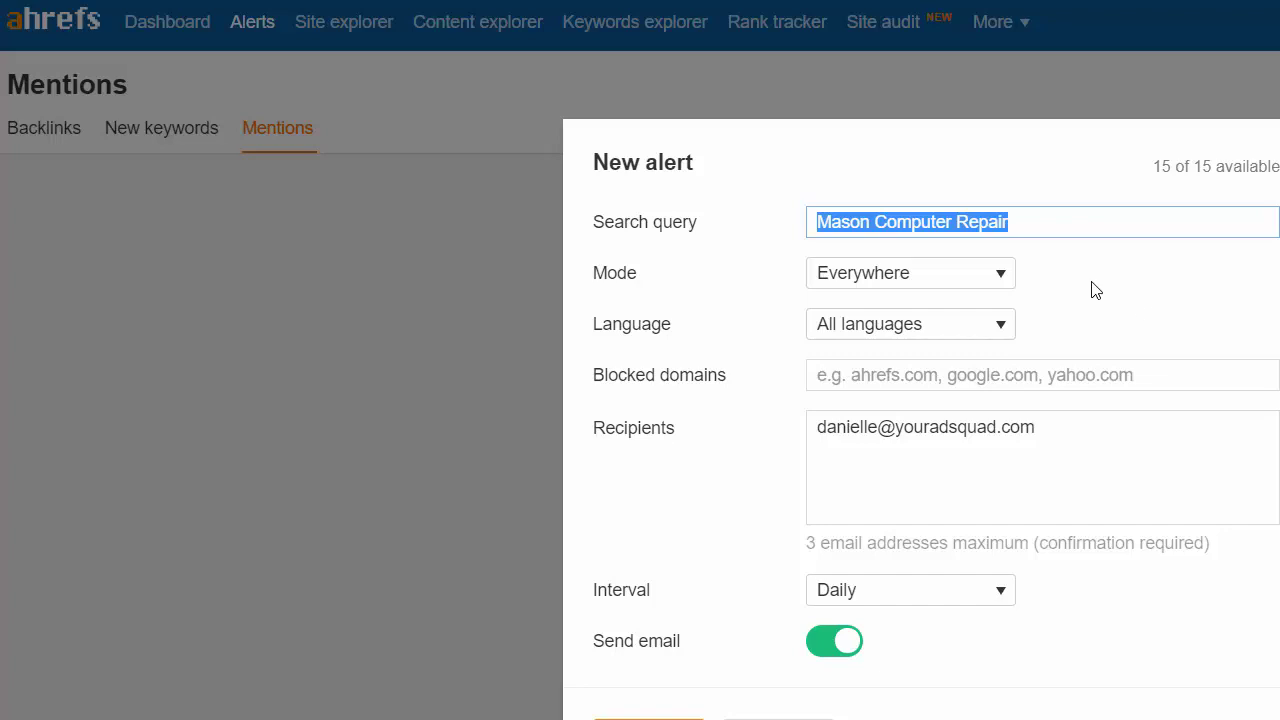
{"action": "left_click", "coordinate": [985, 280]}
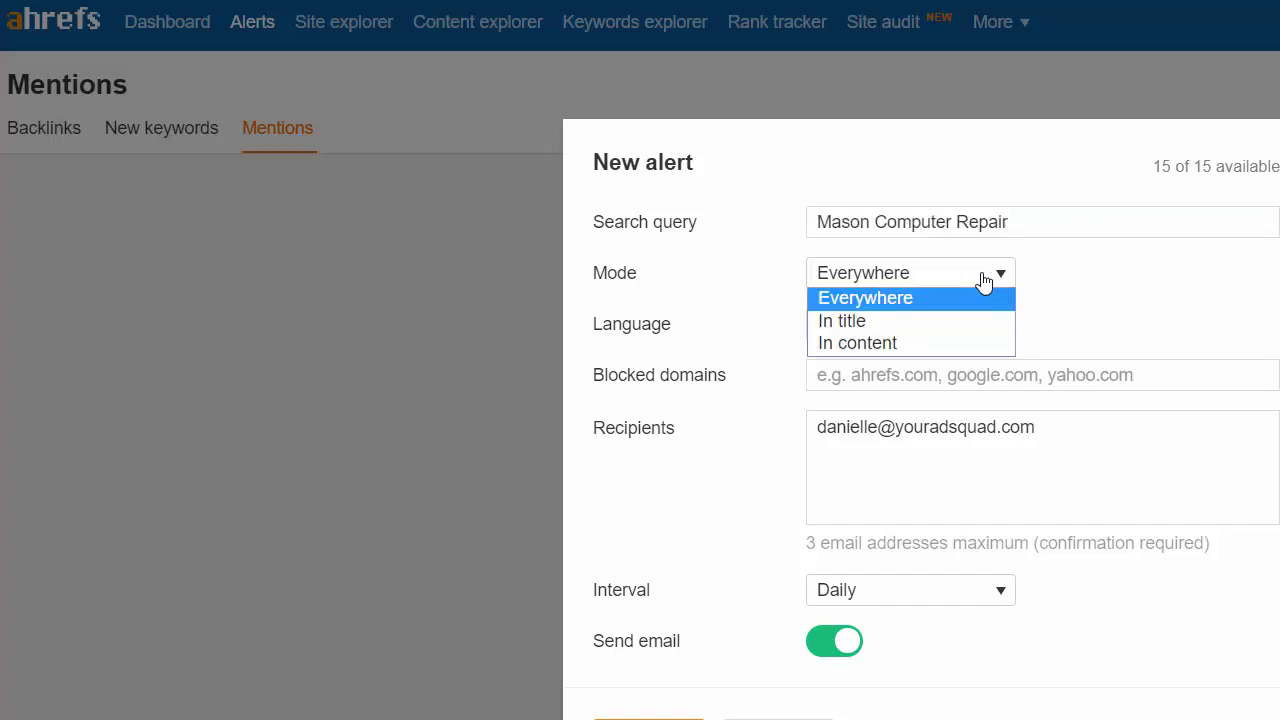
{"action": "left_click", "coordinate": [985, 281]}
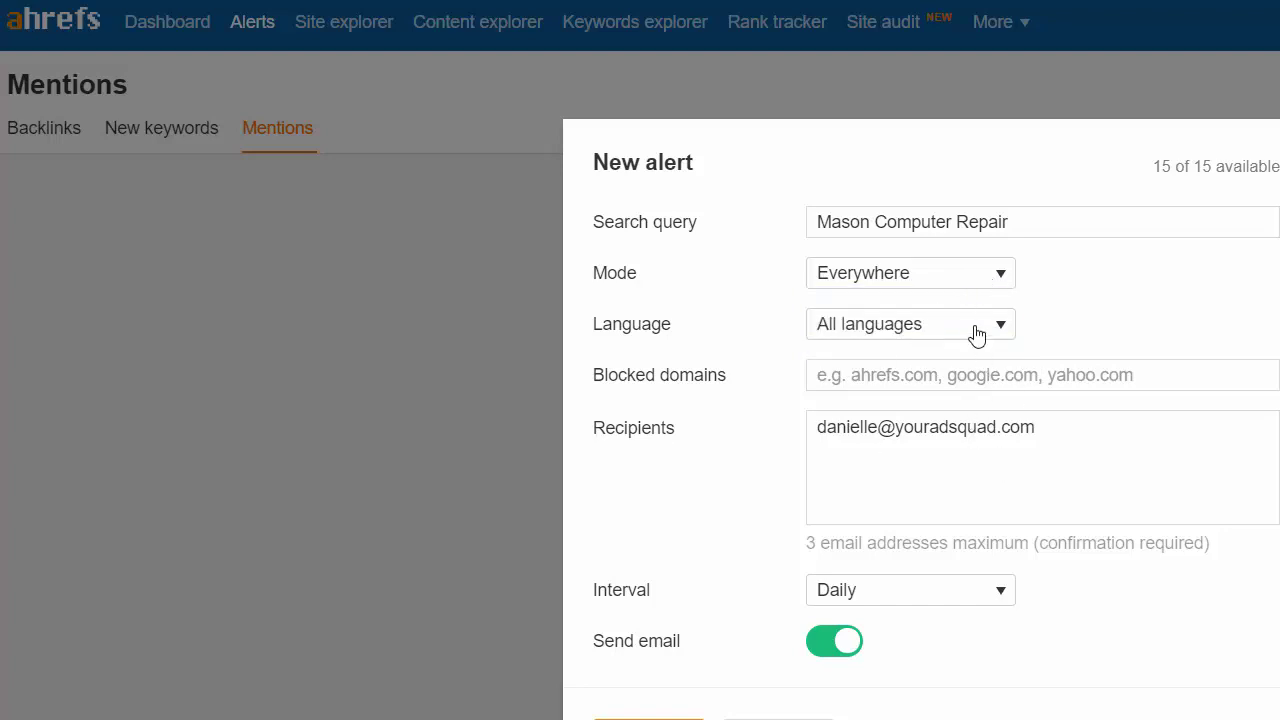
- Enter masoncomputerrepair.com as the blocked domain for the mentions alert and add the alert
{"action": "left_click", "coordinate": [985, 375]}
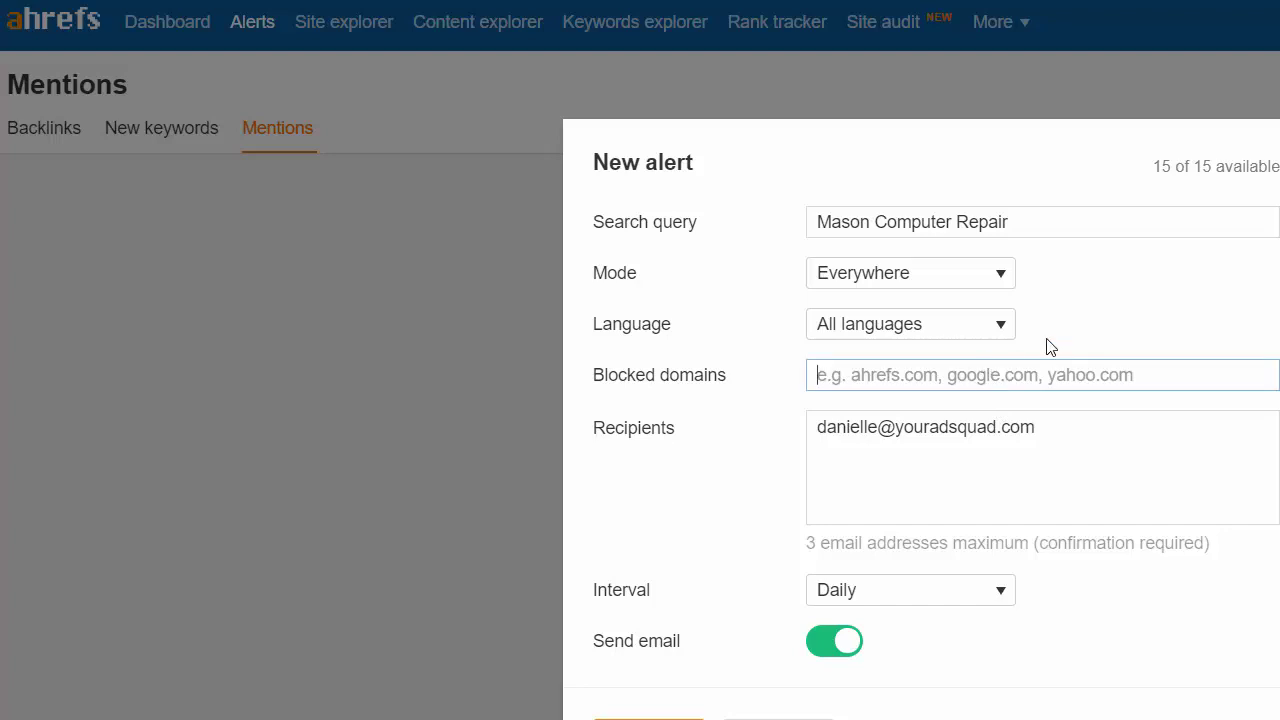
{"action": "type", "text": "http://masoncomputerrepair.com/"}
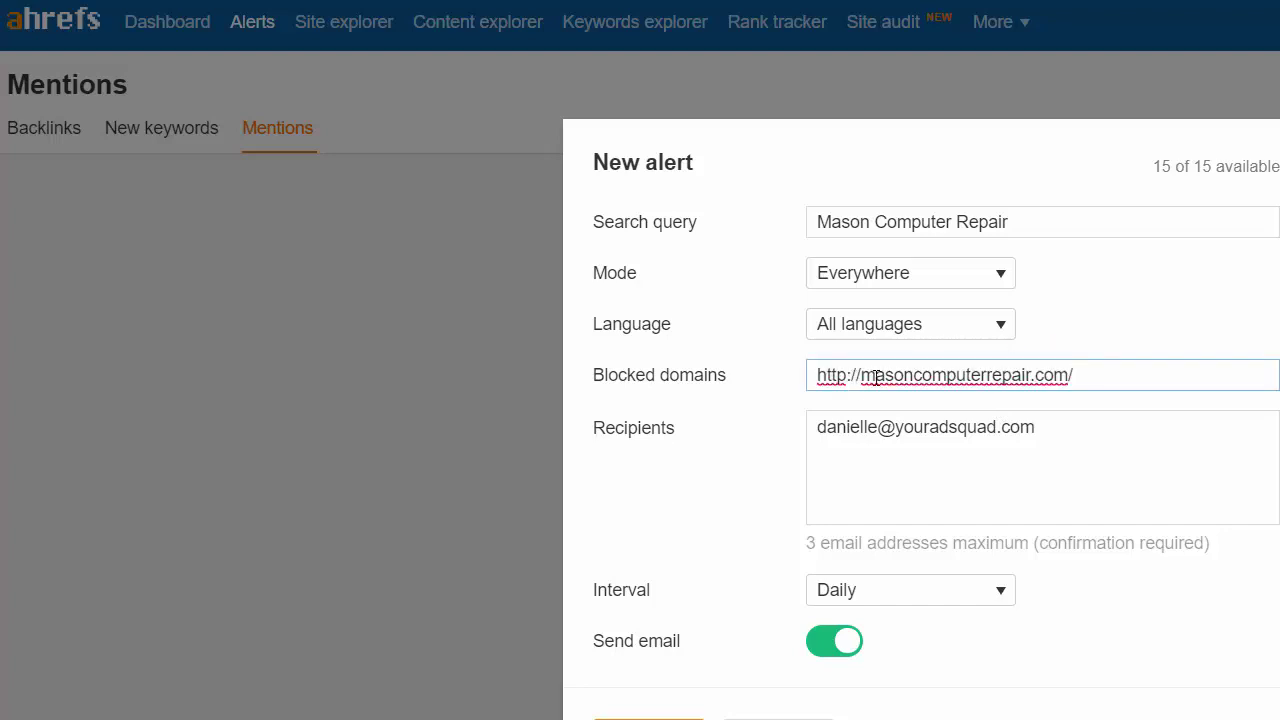
{"action": "left_click_drag", "start_coordinate": [861, 375], "coordinate": [458, 308]}
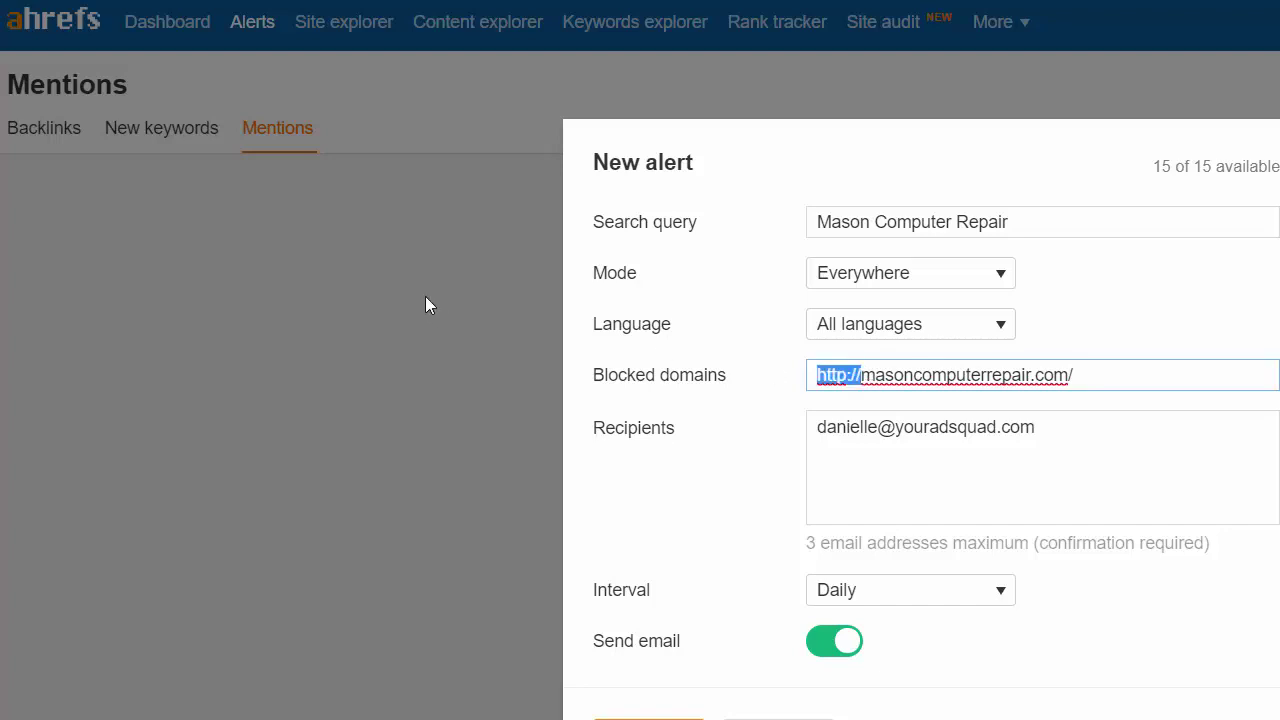
{"action": "key", "text": "BackSpace"}
{"action": "left_click", "coordinate": [1065, 375]}
{"action": "key", "text": "BackSpace"}
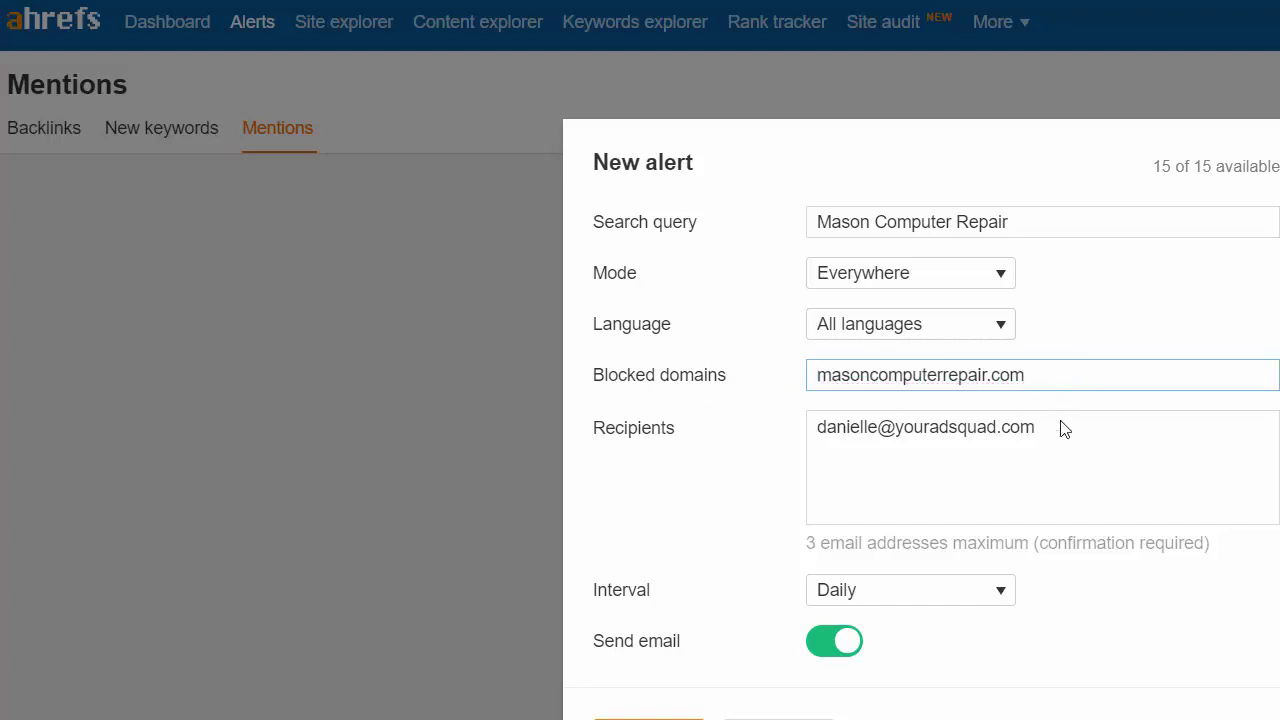
{"action": "scroll", "coordinate": [1103, 511], "scroll_direction": "down", "scroll_amount": 1}
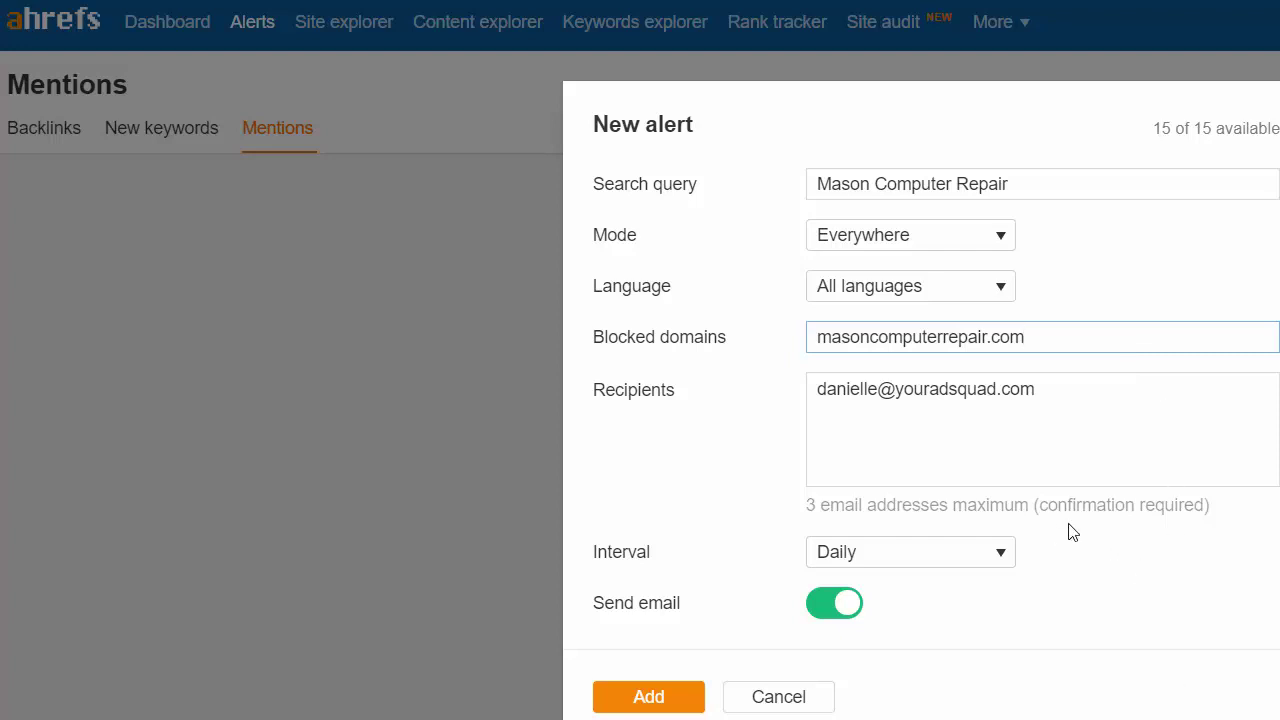
{"action": "left_click", "coordinate": [678, 703]}
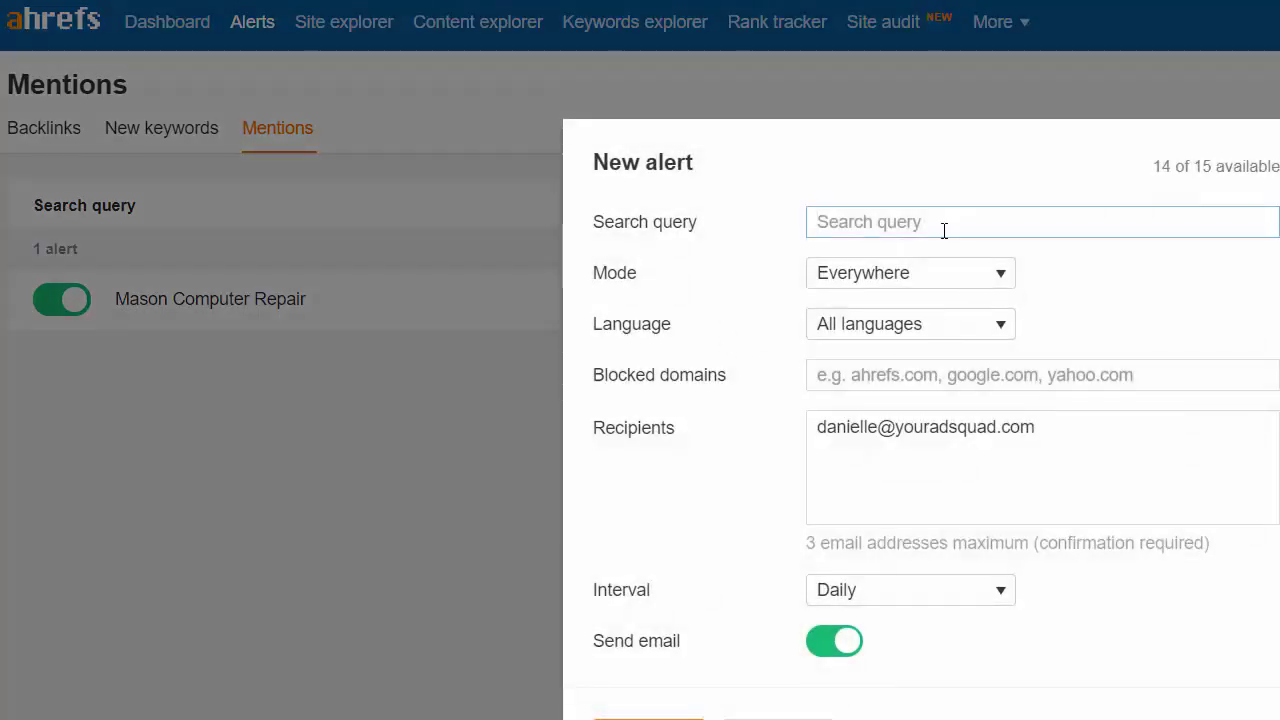
{"action": "type", "text": "Geek Squad"}
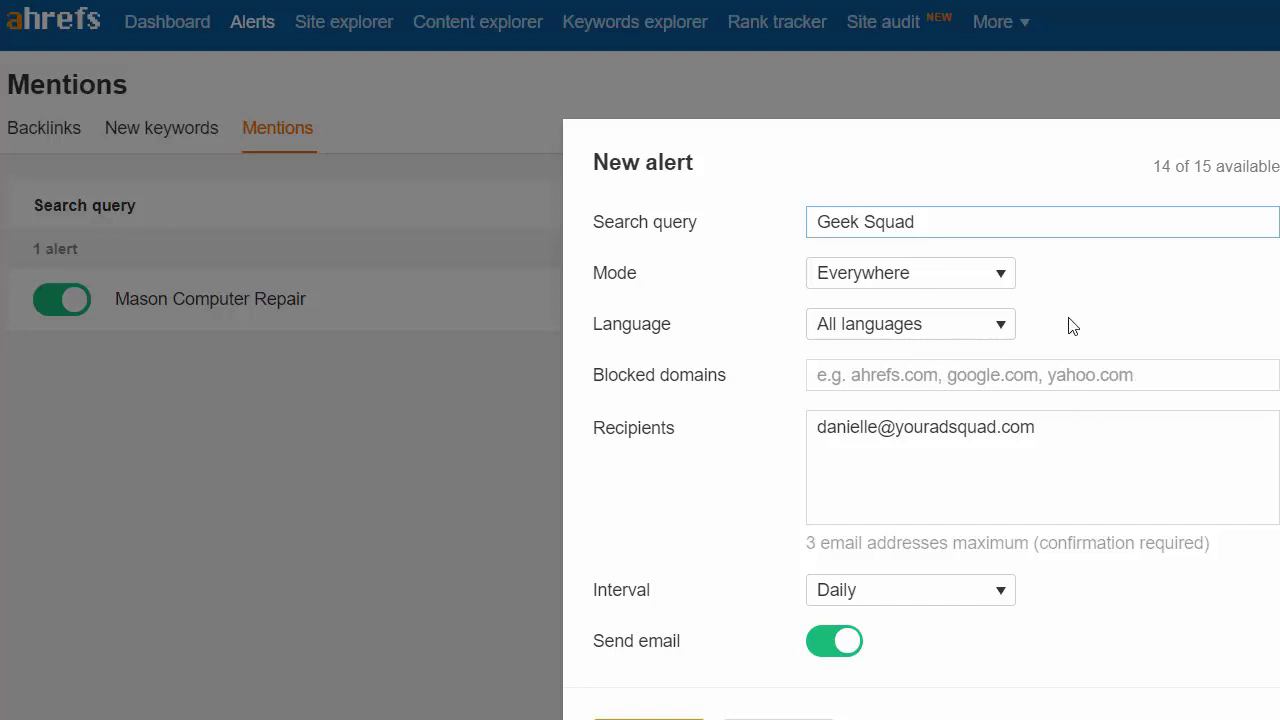
{"action": "triple_click", "coordinate": [826, 206]}
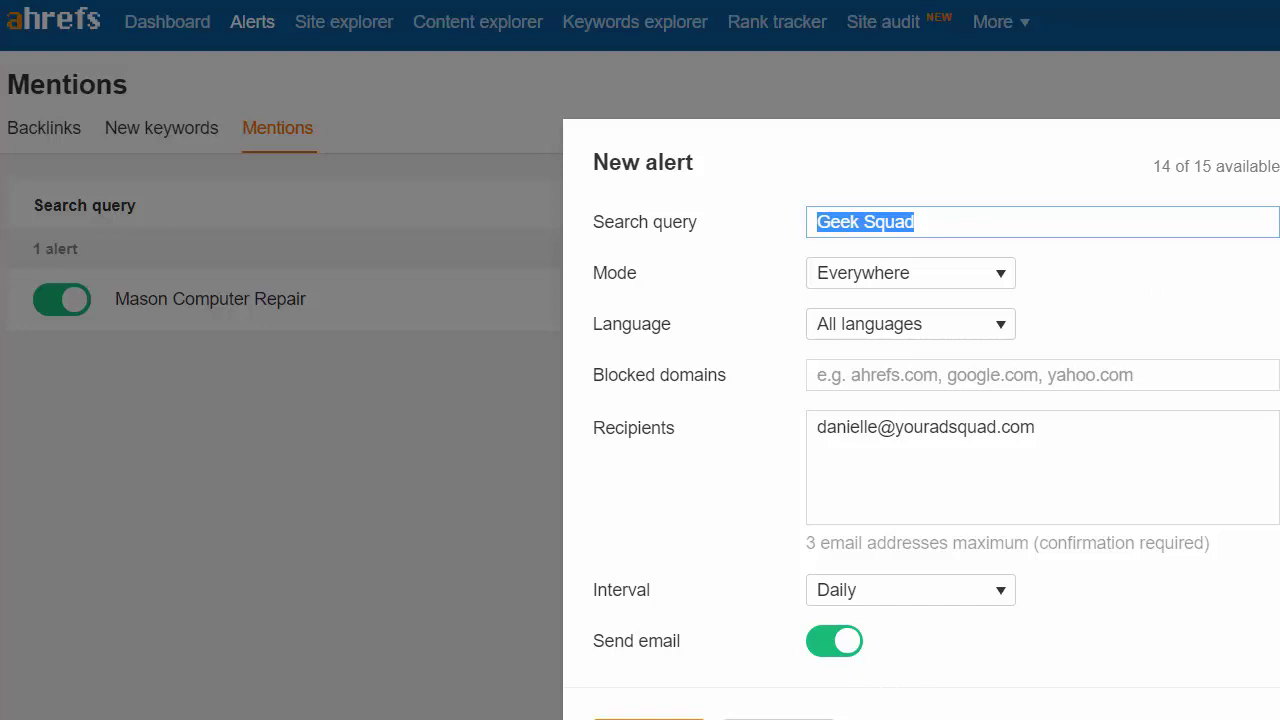
{"action": "left_click", "coordinate": [214, 391]}
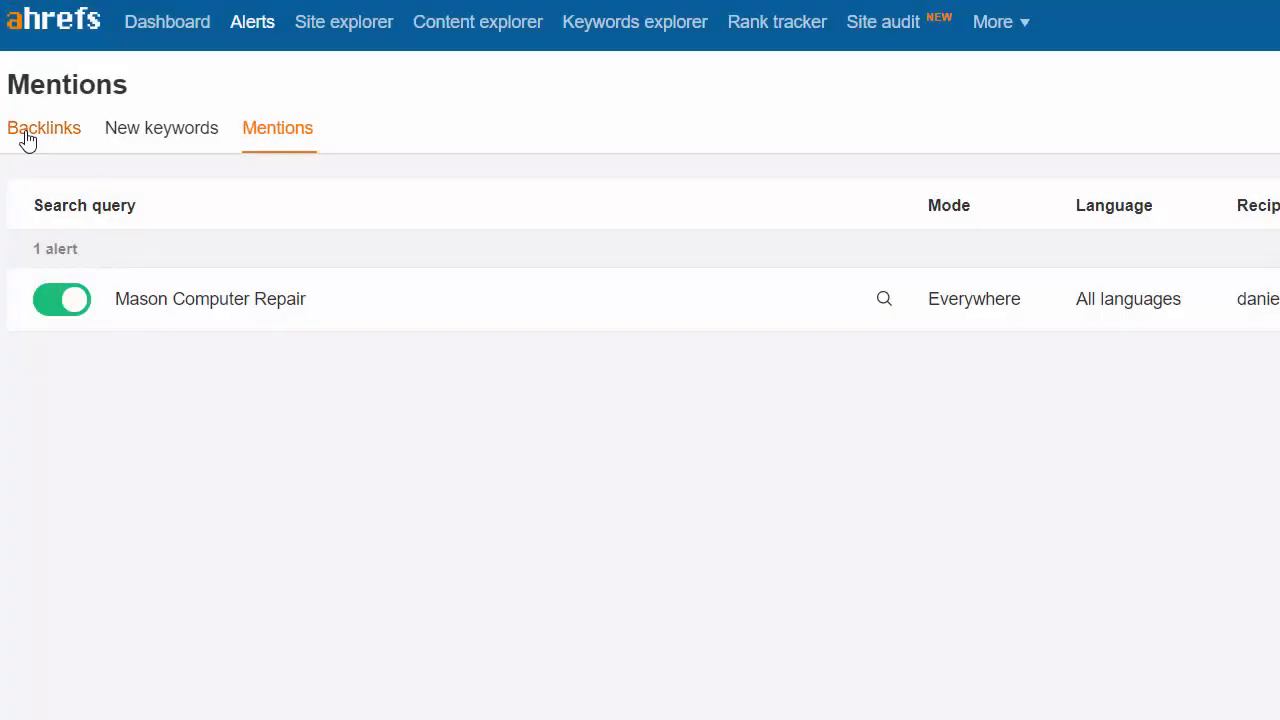
- Examine the scope options offered for a new backlinks alert and leave without adding one
{"action": "left_click", "coordinate": [24, 140]}
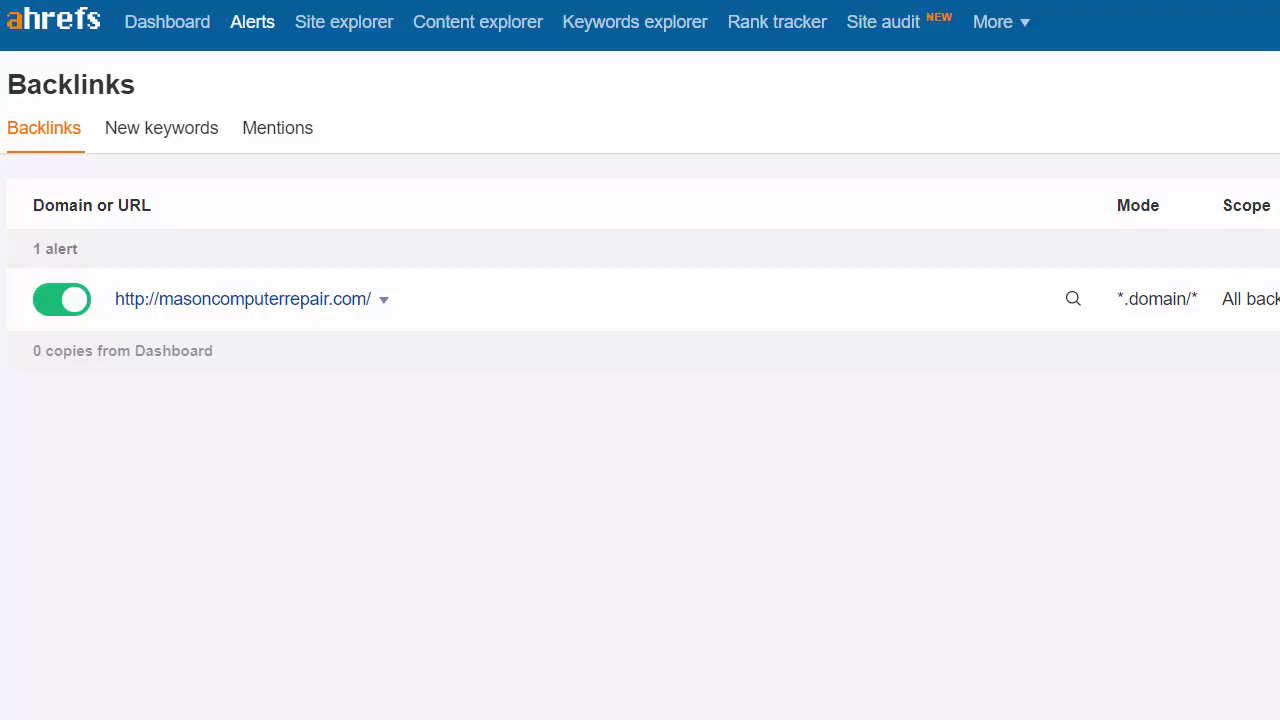
{"action": "left_click", "coordinate": [1279, 90]}
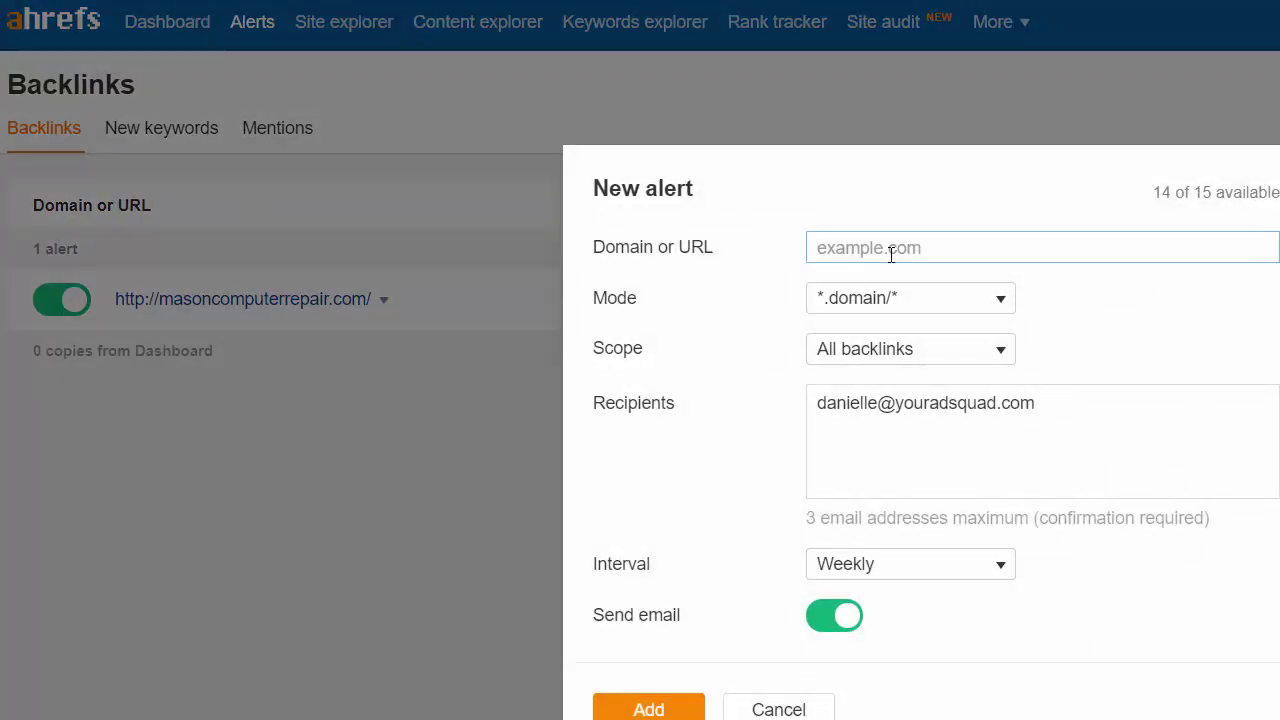
{"action": "left_click", "coordinate": [866, 350]}
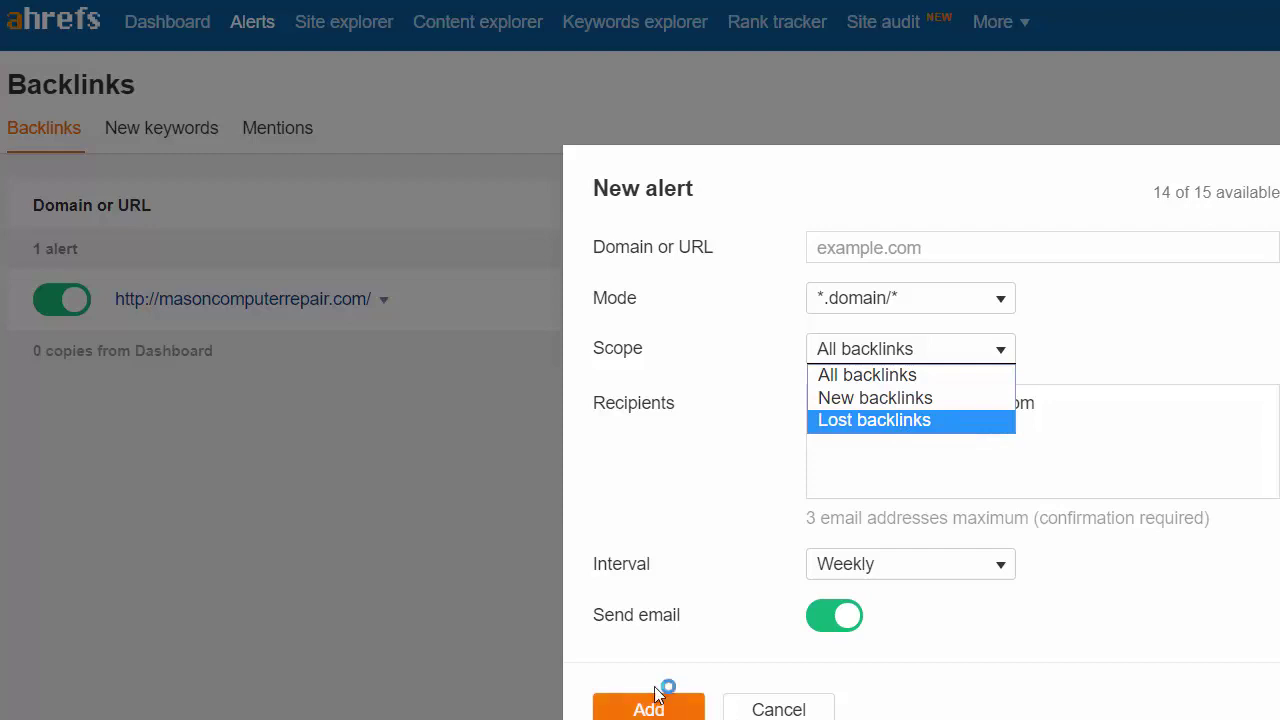
{"action": "left_click", "coordinate": [1275, 480]}
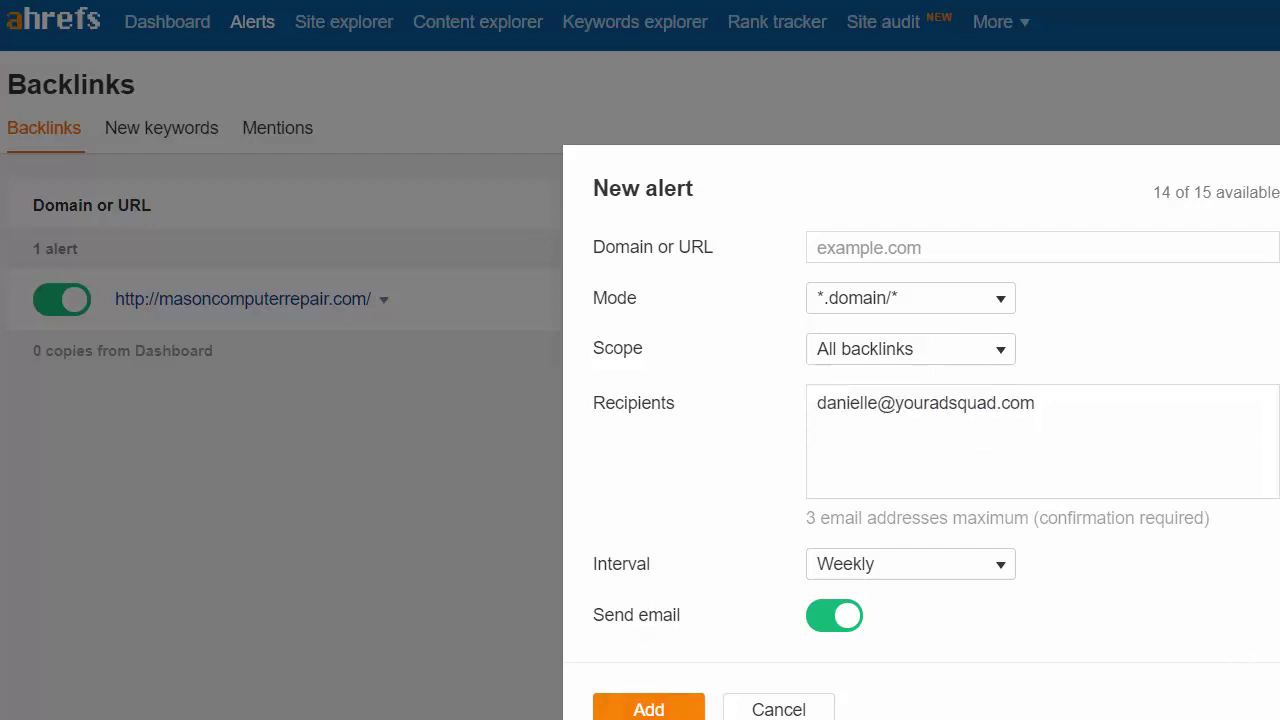
{"action": "left_click", "coordinate": [776, 709]}
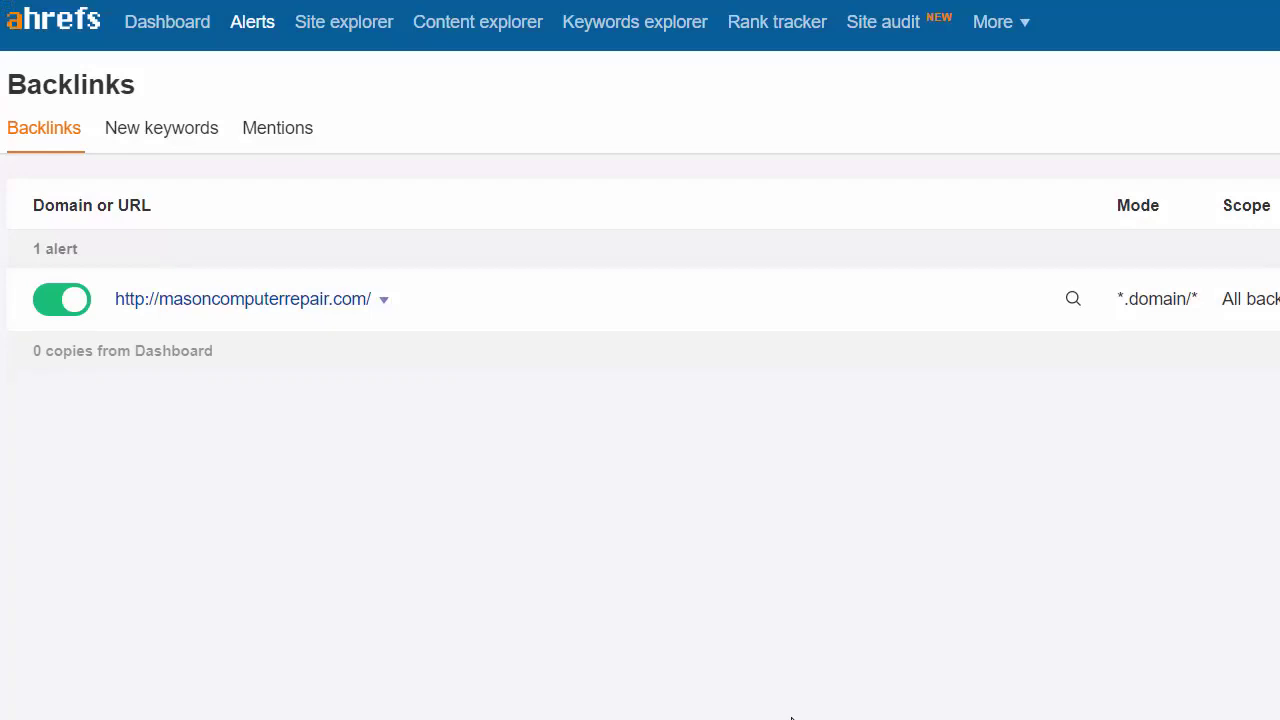